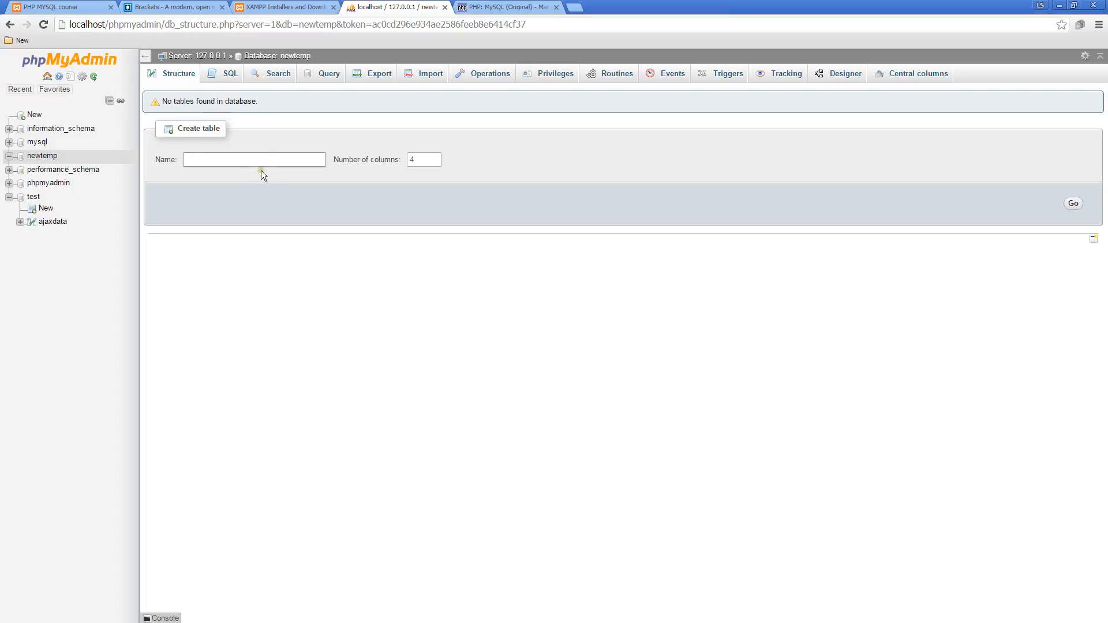
- Start a new four-column table named "test" in the newtemp database
left_click(251, 160)
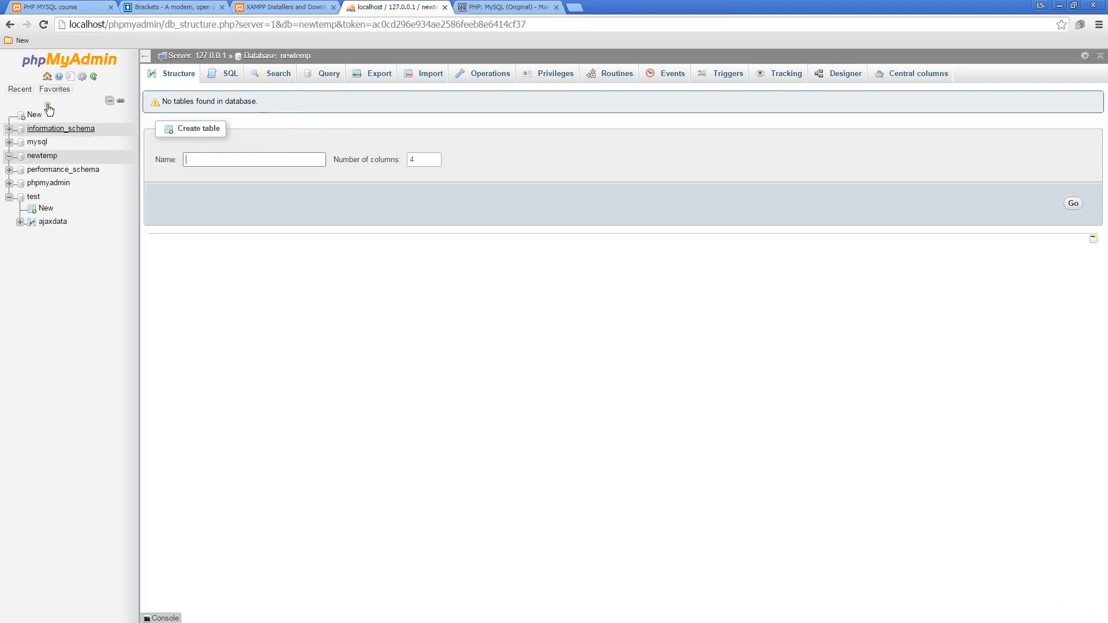
left_click(261, 163)
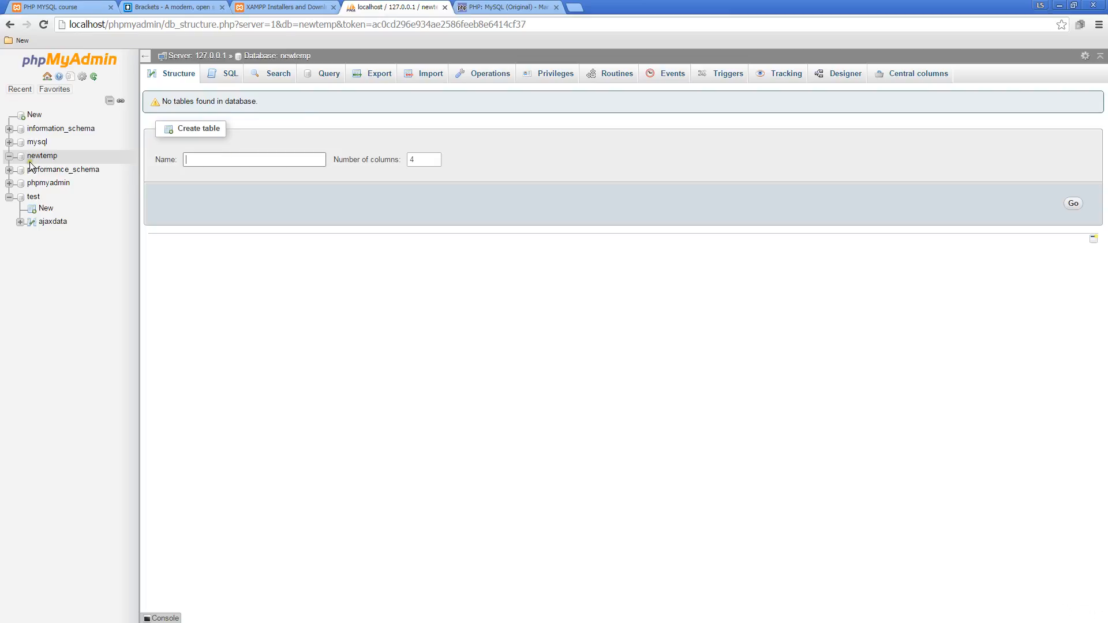
left_click(223, 156)
left_click(228, 159)
type("test")
left_click(1074, 203)
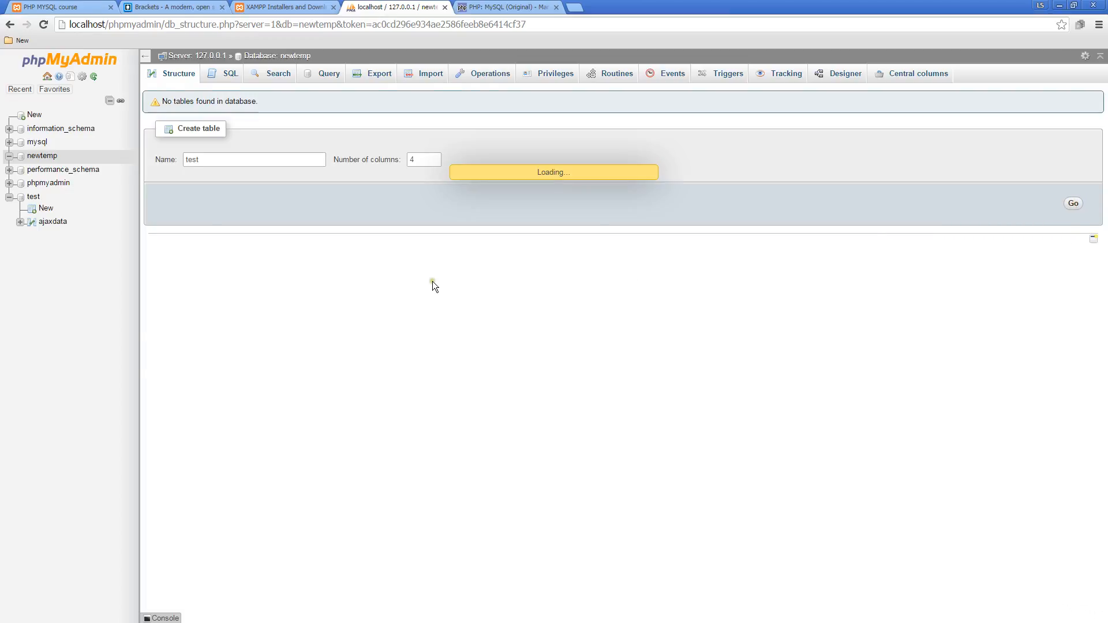
- Define the first column as "id" with length 11 and make it the auto-incrementing PRIMARY key
left_click(187, 169)
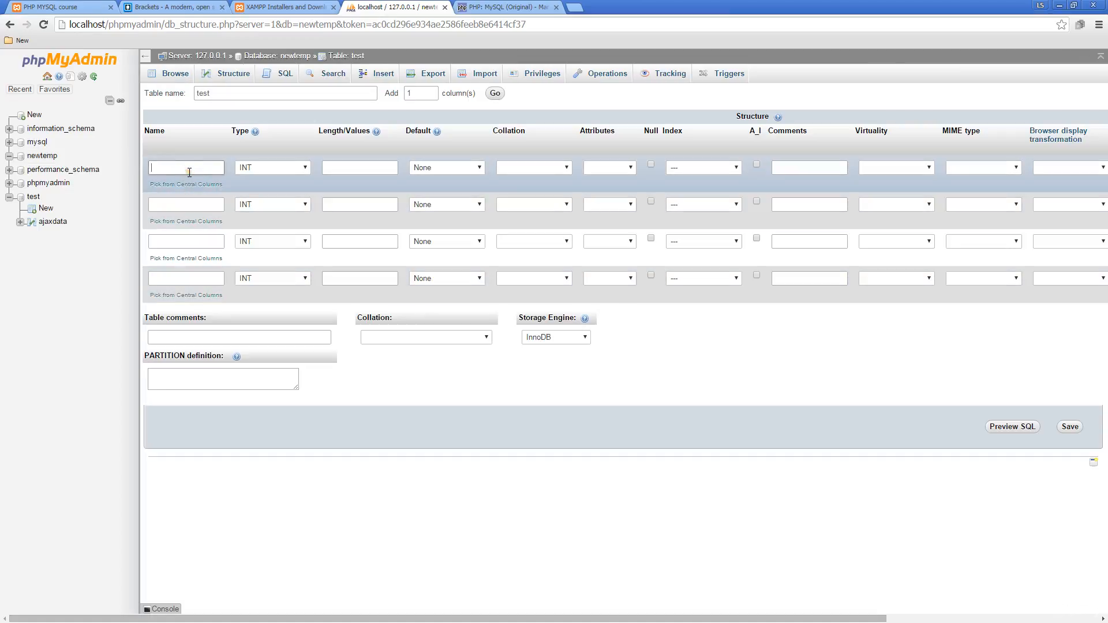
type("id")
left_click(364, 168)
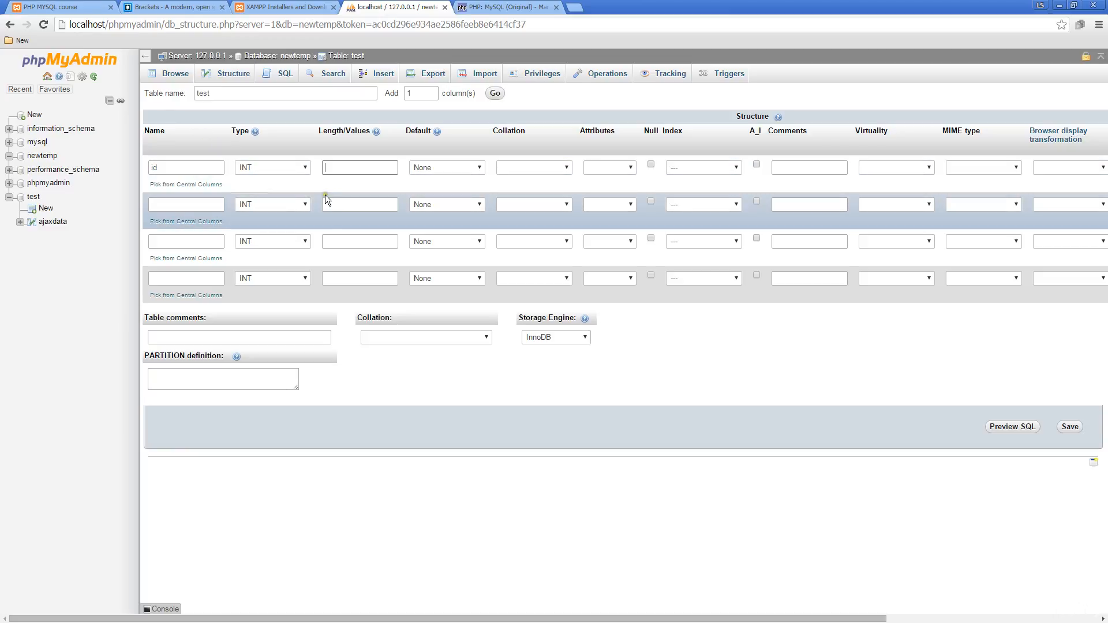
left_click(197, 168)
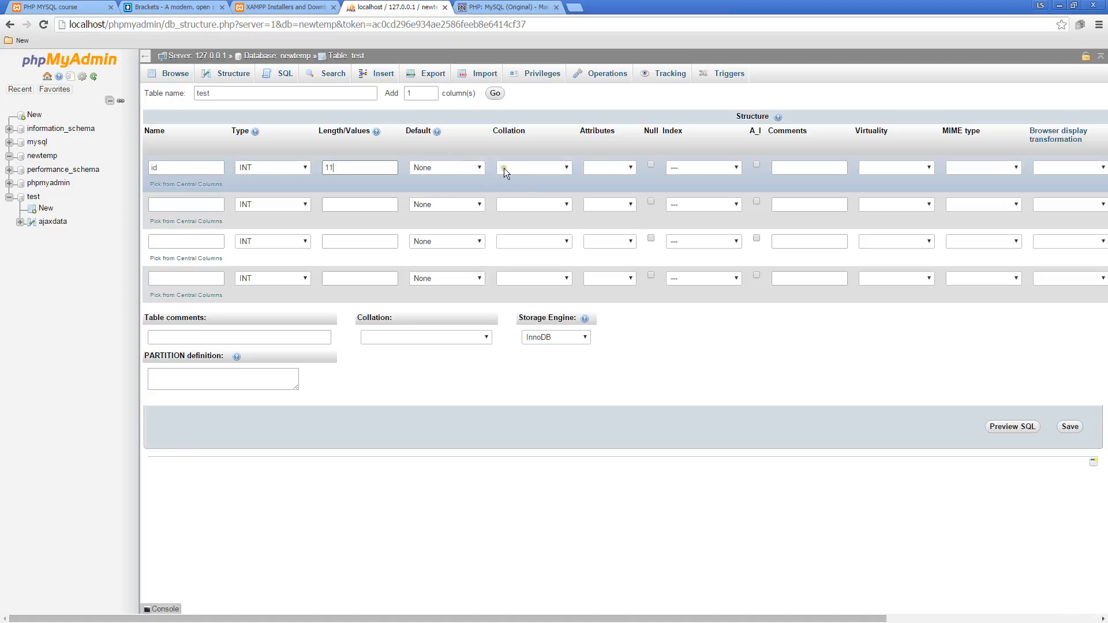
left_click(724, 165)
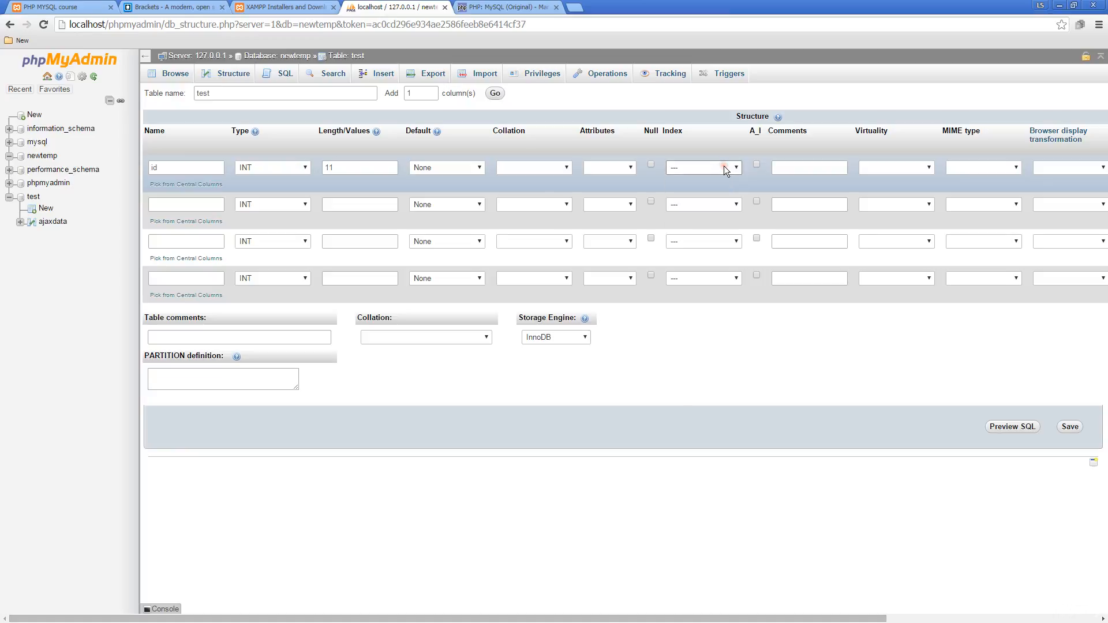
left_click(757, 165)
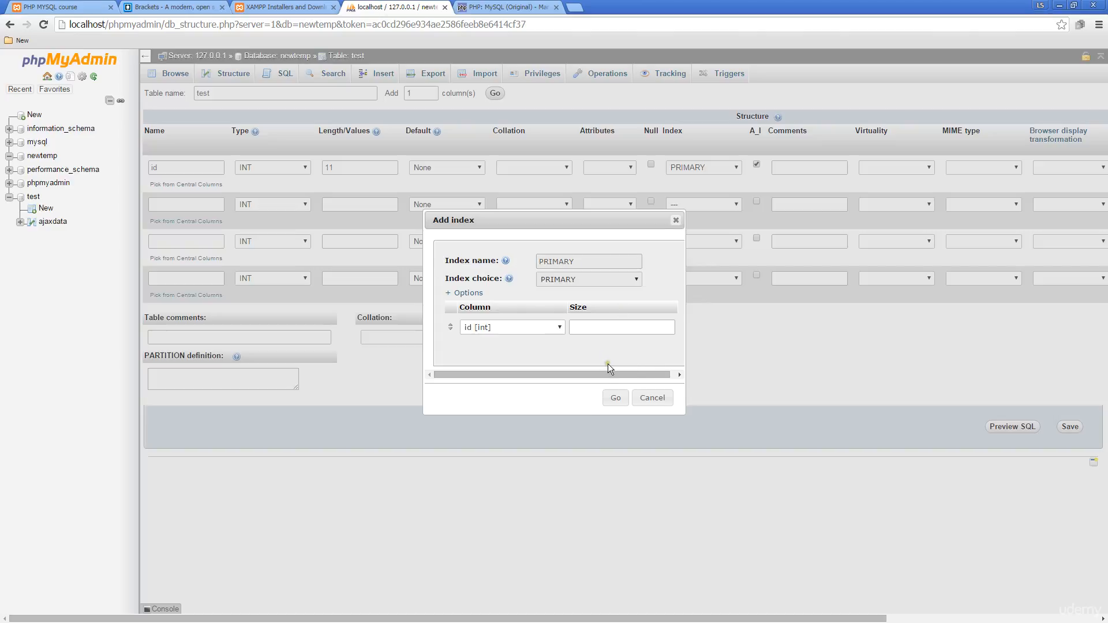
left_click(616, 399)
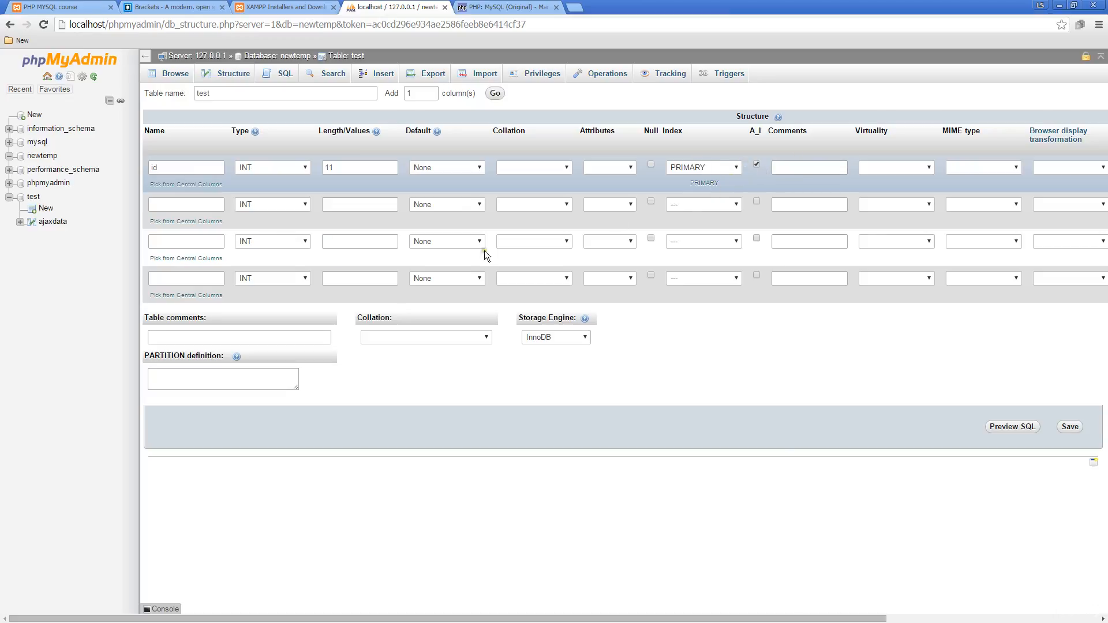
- Name the second column "first" and set its type to VARCHAR
left_click(185, 205)
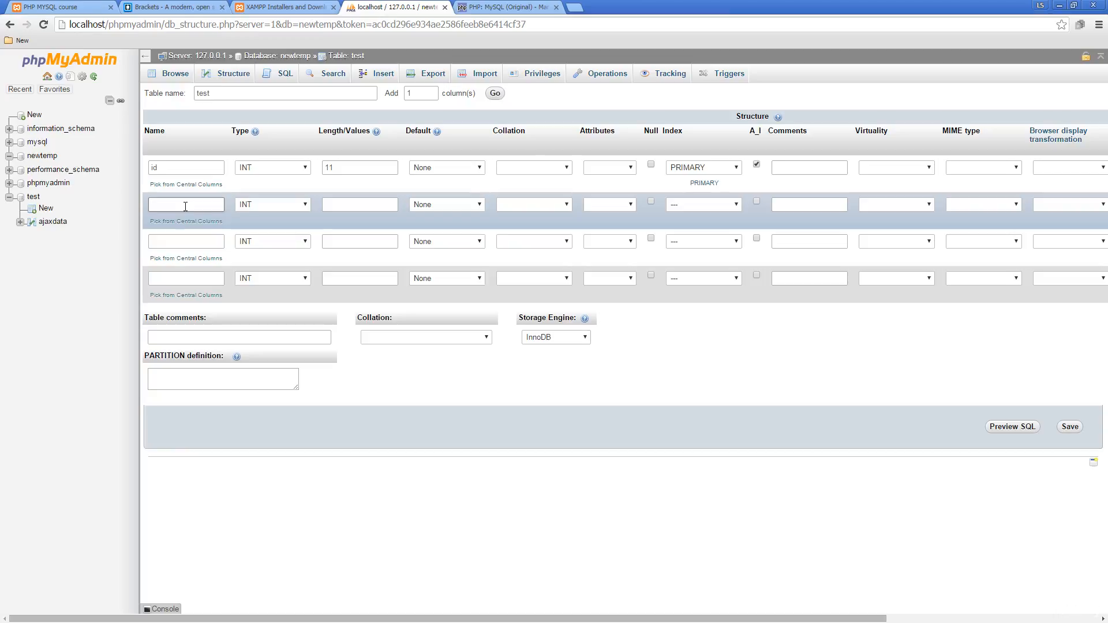
type("first")
left_click(253, 203)
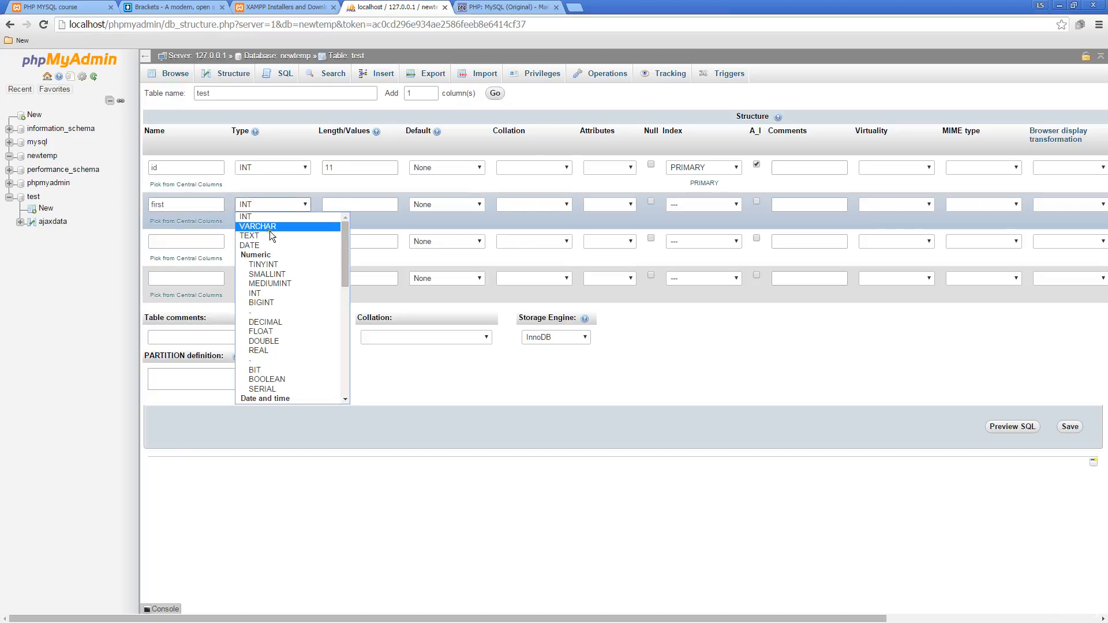
left_click(269, 230)
- Name the third column "last" and the fourth column "age"
left_click(184, 240)
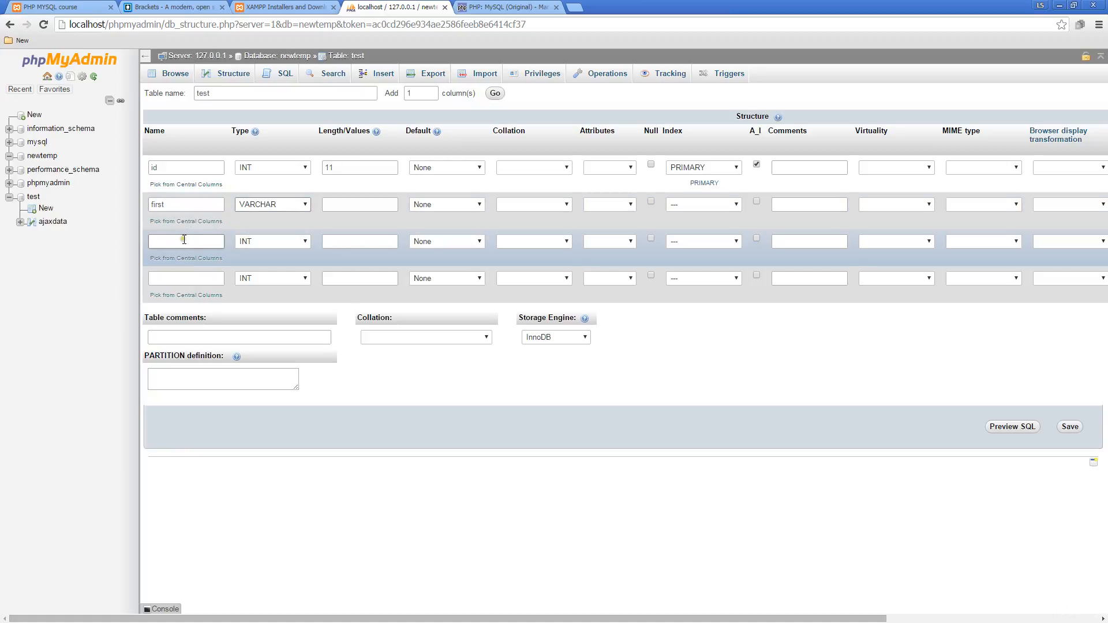
type("last")
left_click(185, 278)
type("age")
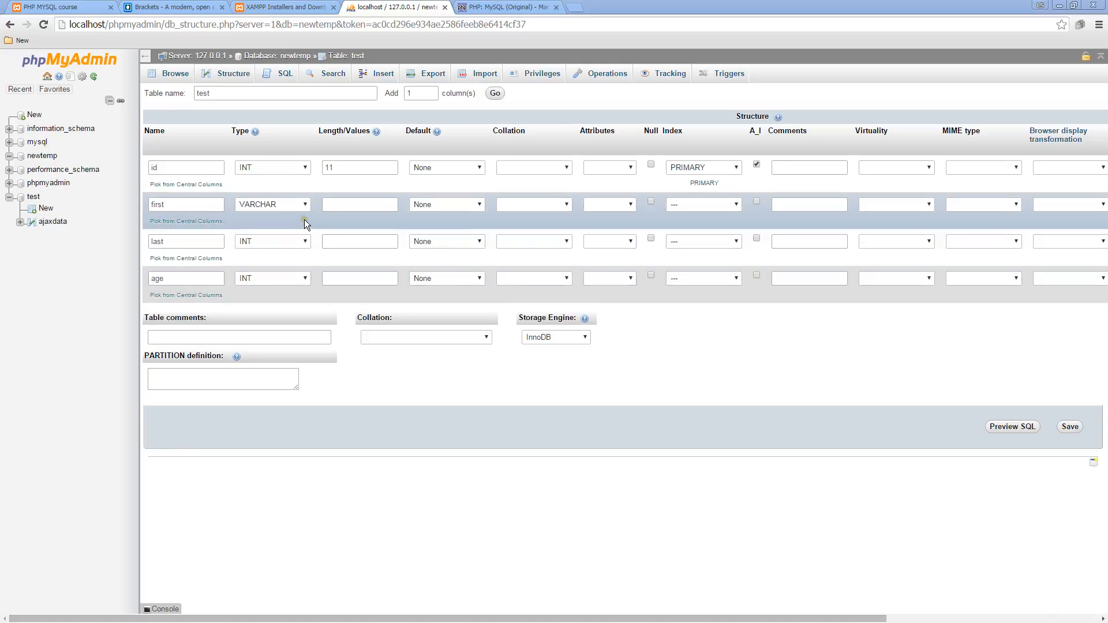
- Give both the "first" and "last" columns the VARCHAR type with a length of 255
left_click(280, 207)
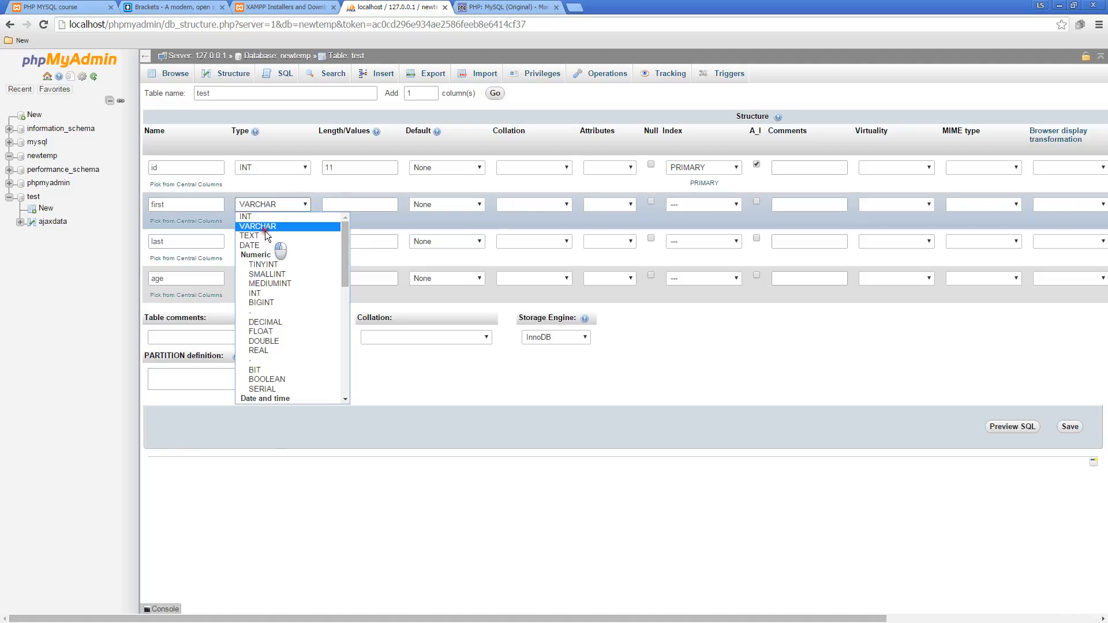
left_click(265, 229)
left_click(358, 204)
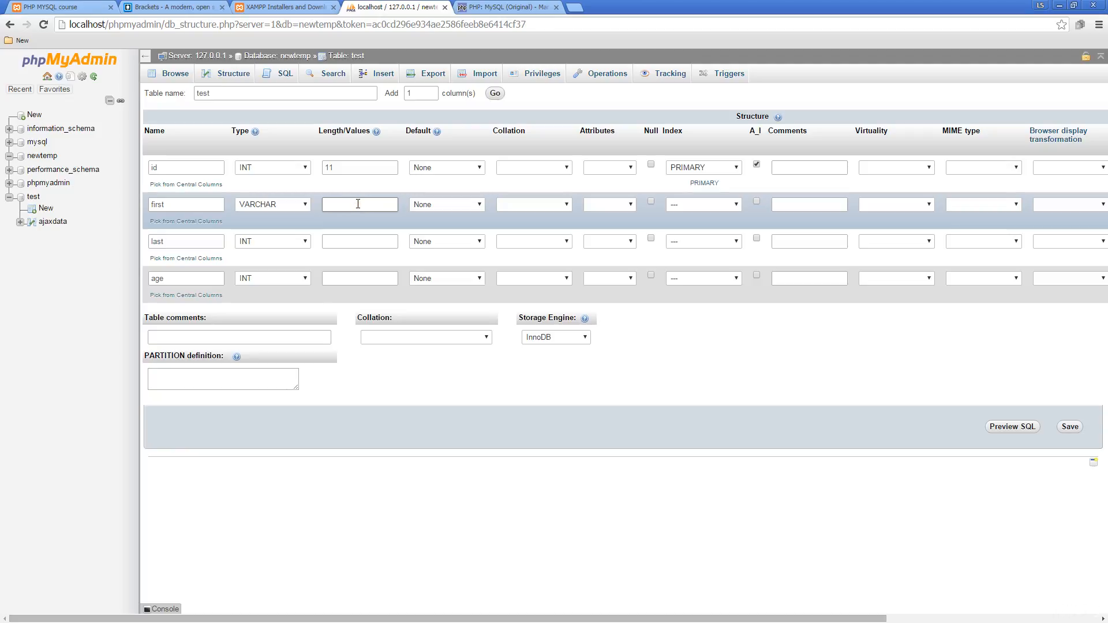
type("255")
left_click(258, 240)
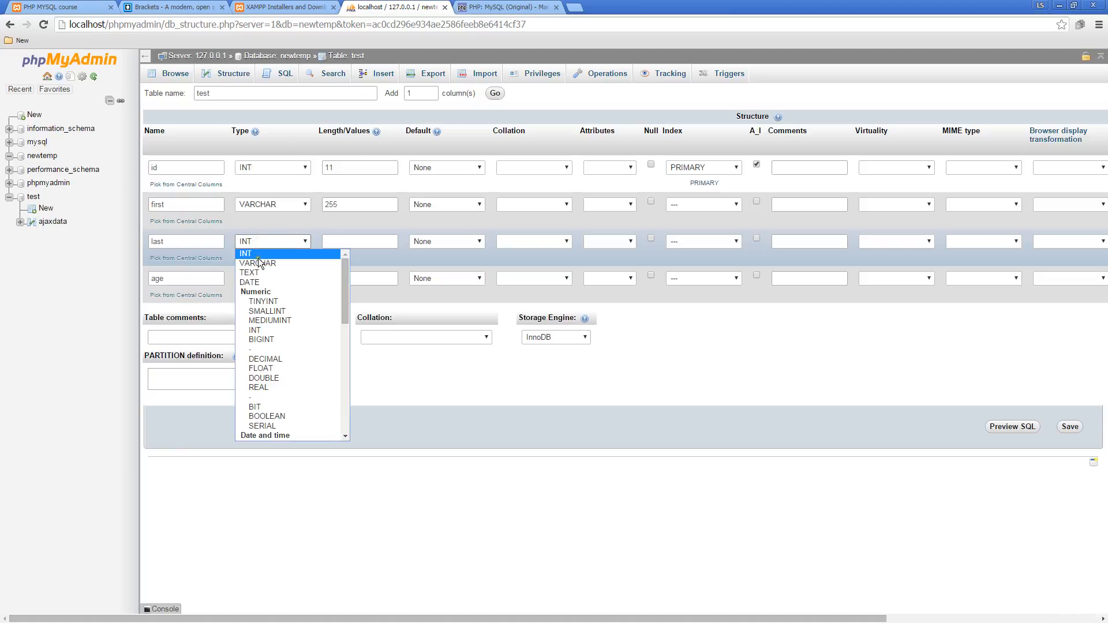
left_click(258, 264)
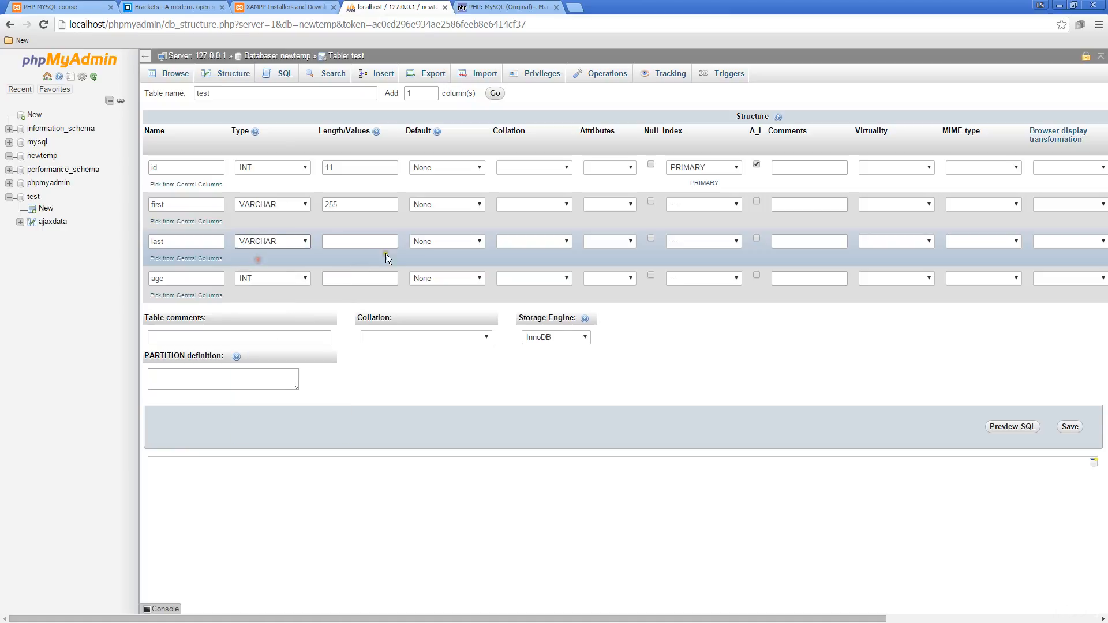
left_click(366, 240)
type("255")
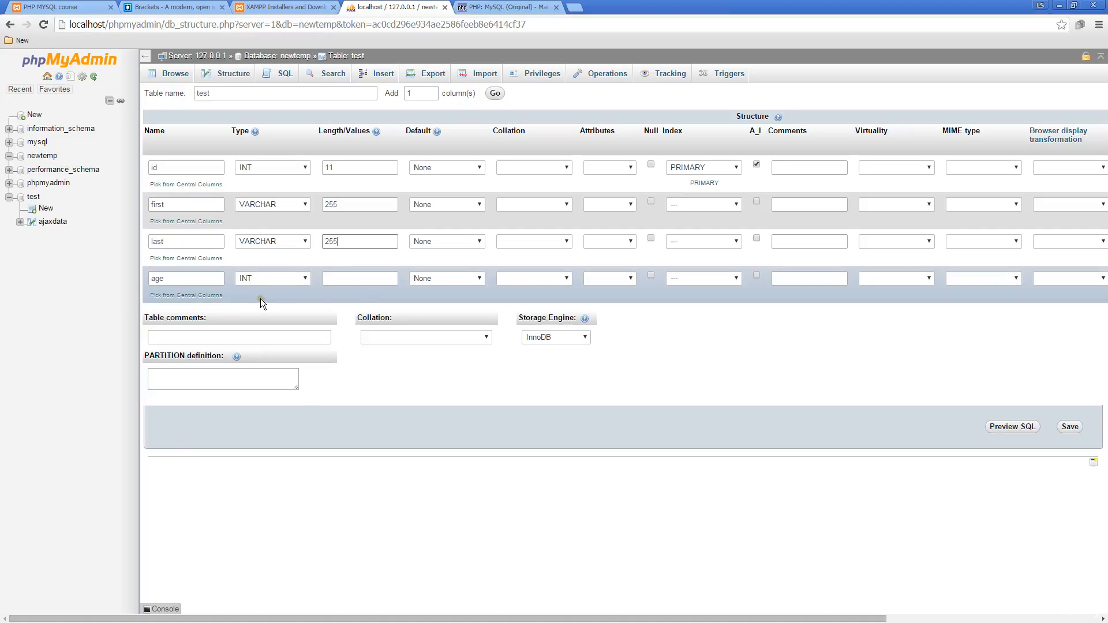
- Set the "age" column to type INT with length 3 and save the new table
left_click(379, 277)
left_click(354, 241)
left_click(300, 282)
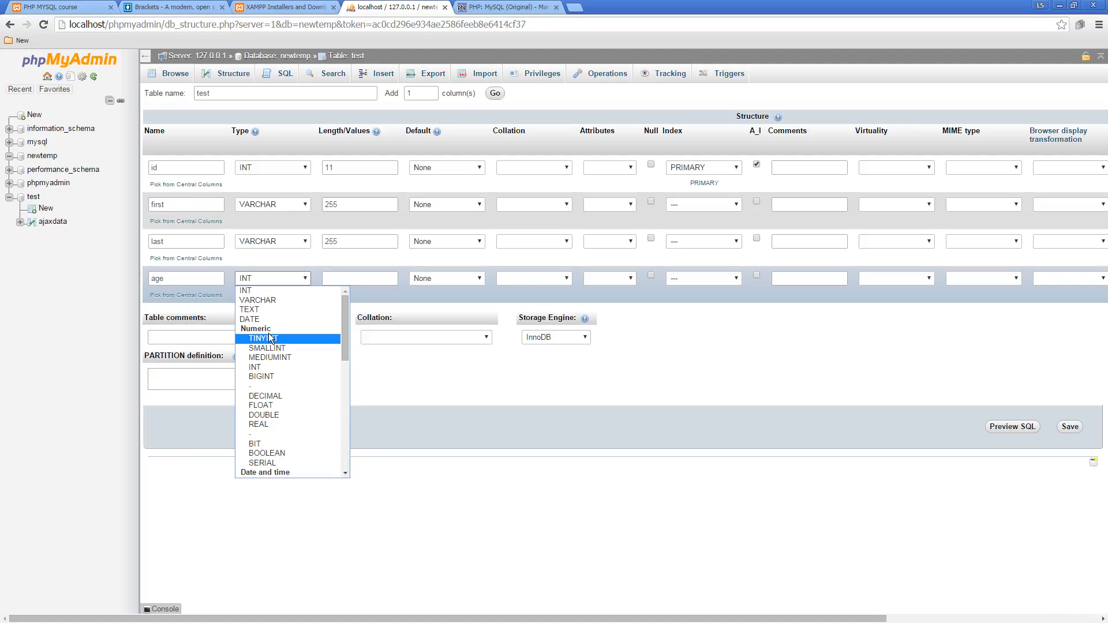
scroll(269, 334, "down", 4)
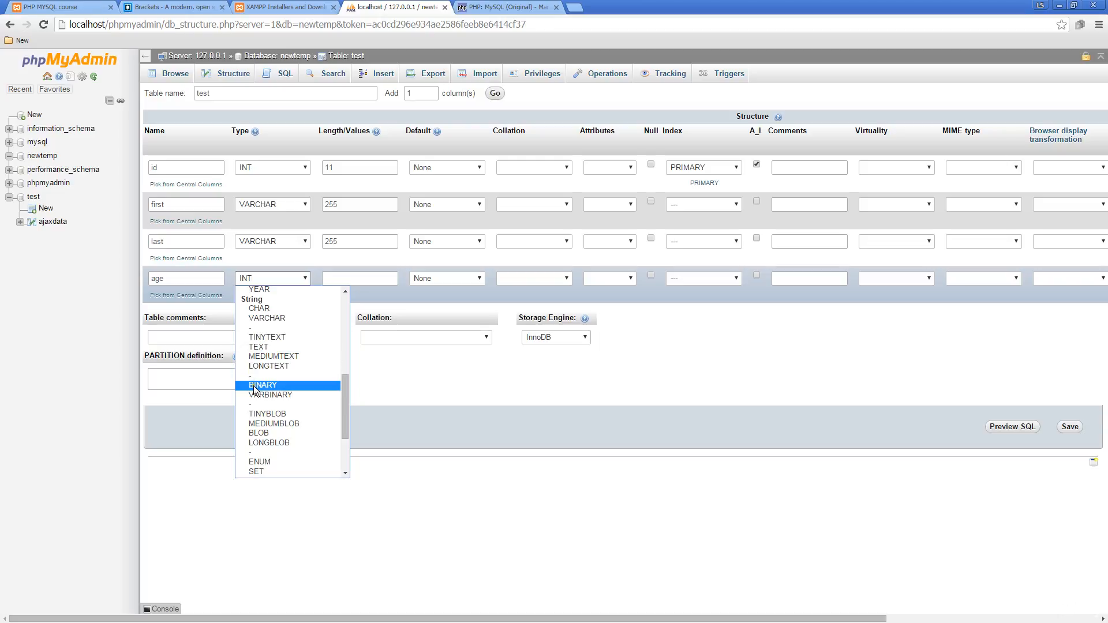
scroll(263, 386, "down", 3)
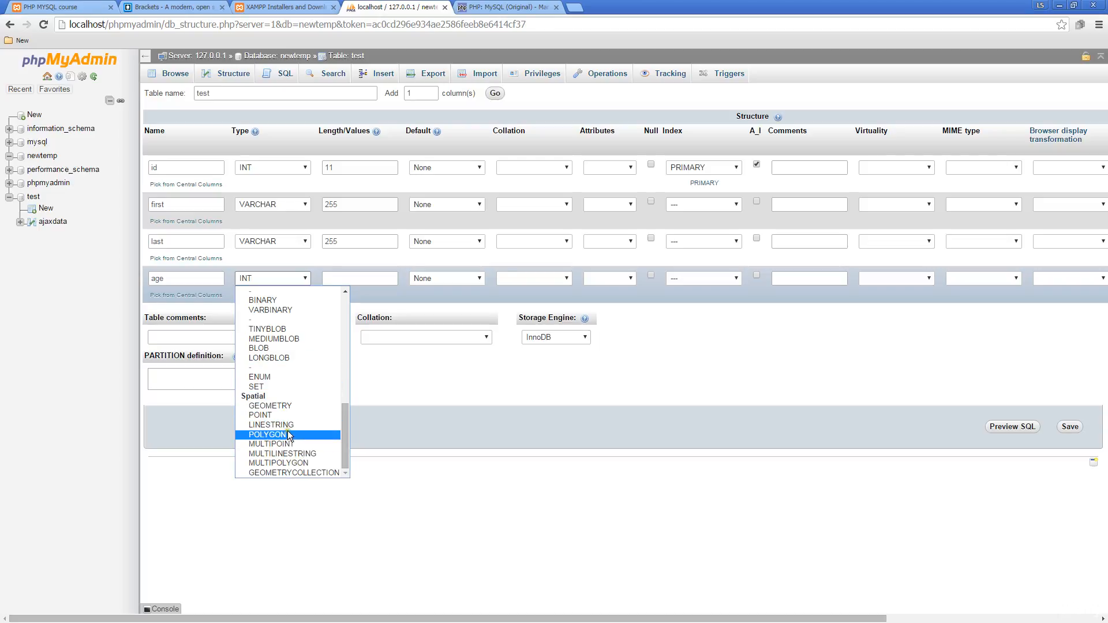
scroll(287, 429, "up", 10)
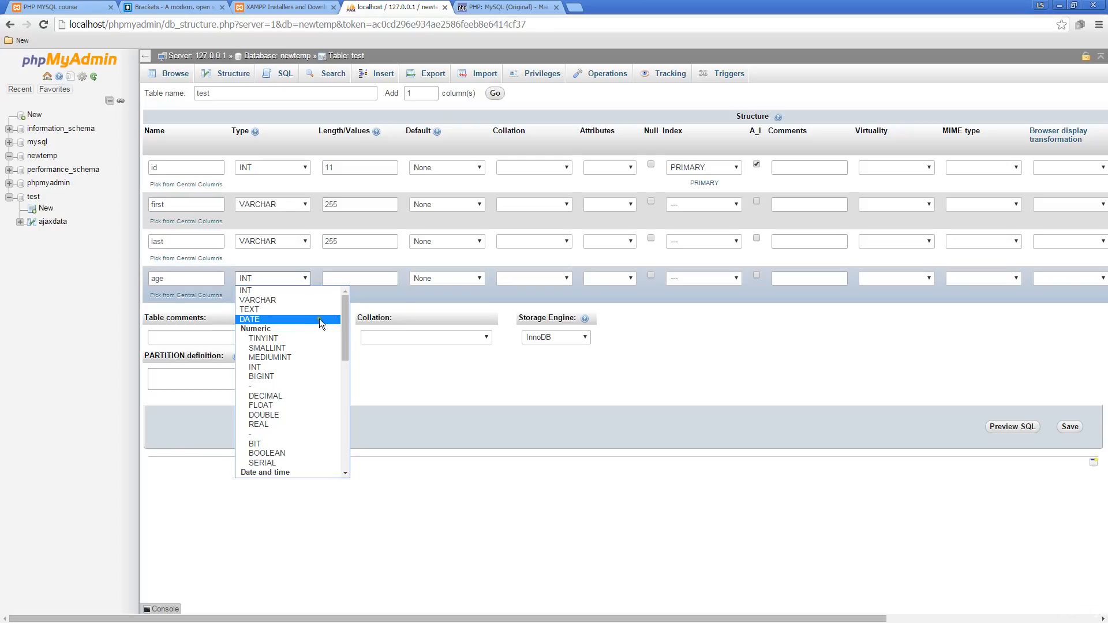
left_click(278, 369)
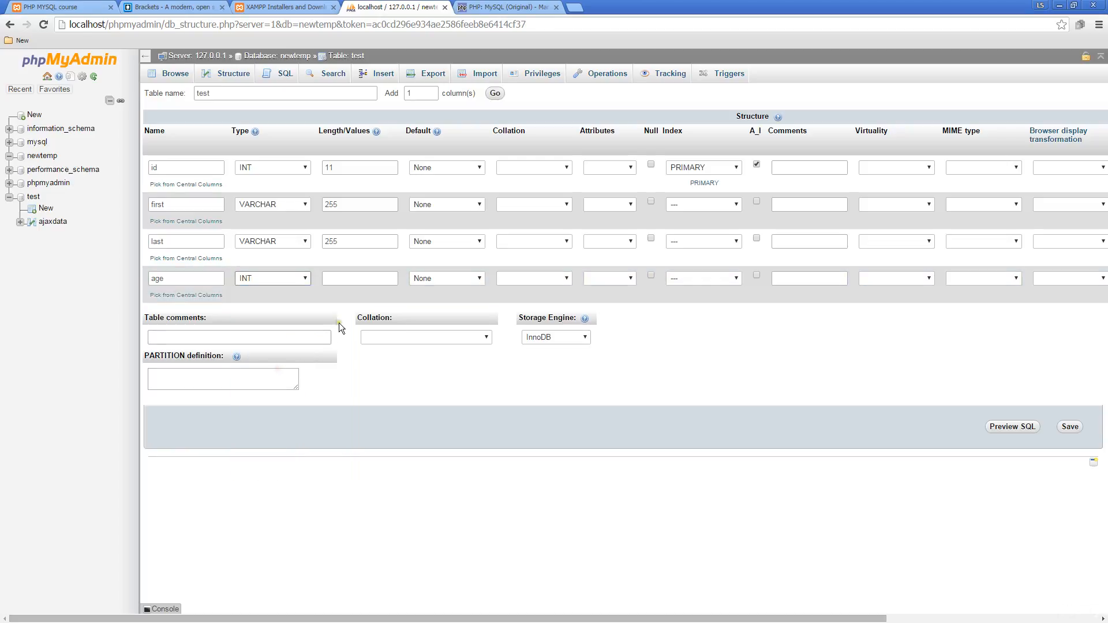
left_click(345, 279)
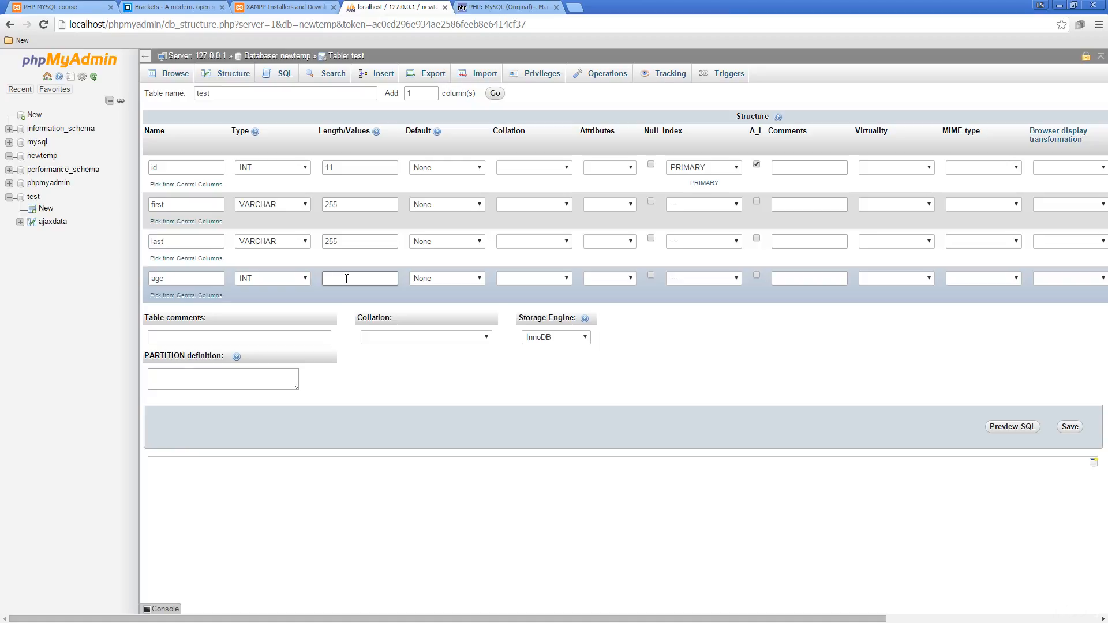
type("3")
left_click(1071, 428)
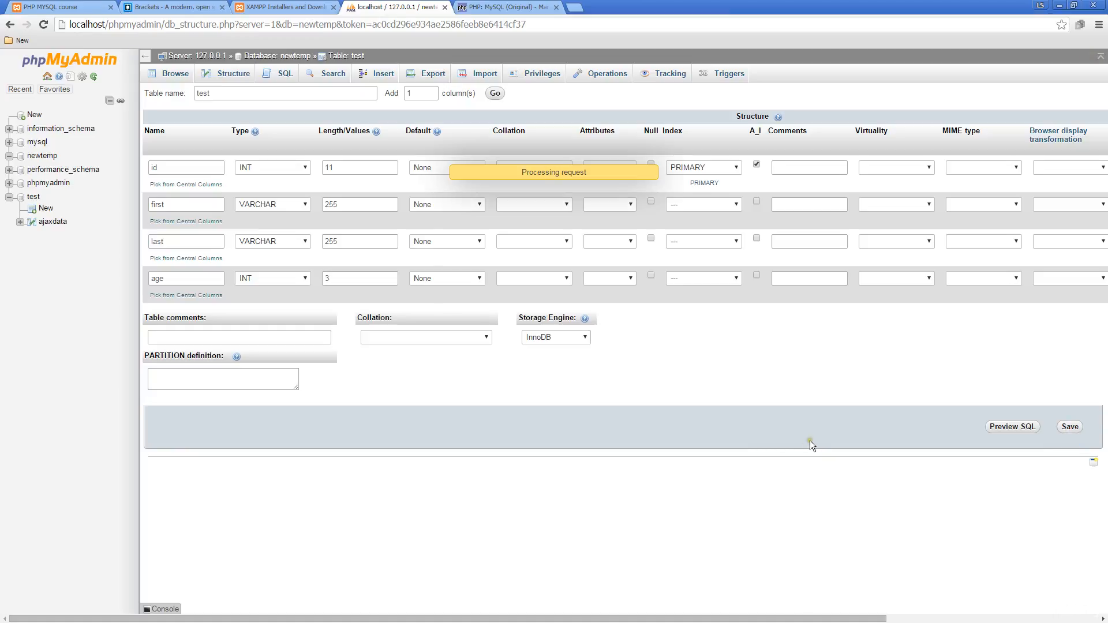